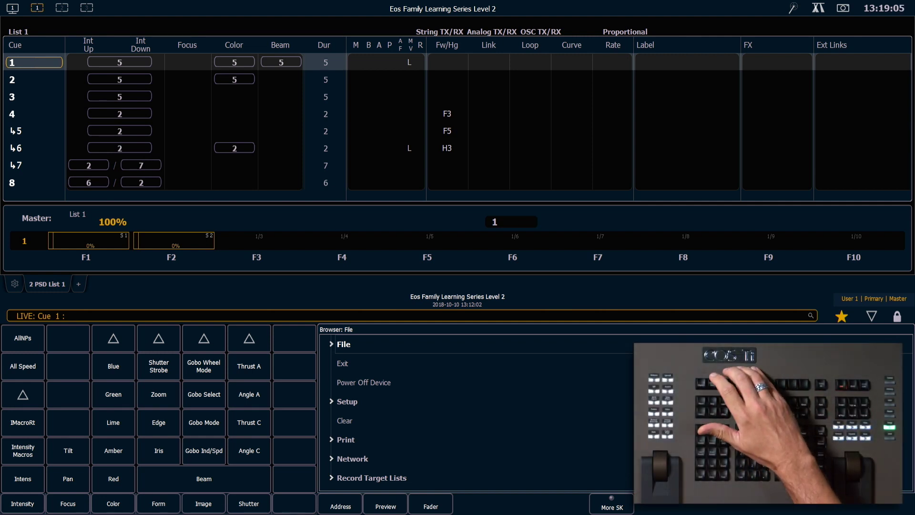
Step: Open the Patch display showing channels 1–10 patched as dimmers
key("alt+a")
key("alt+a")
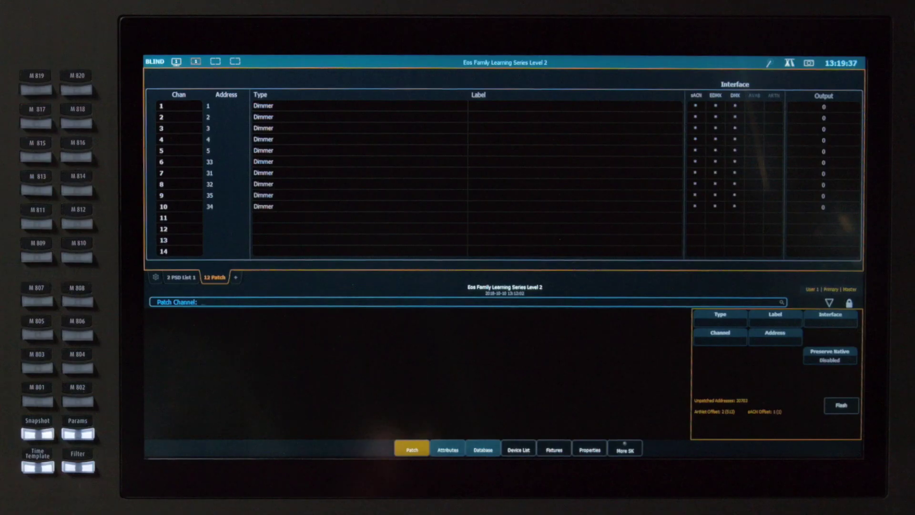
Step: Give channel 1 a preheat value of 3 in patch attributes, then return to Live
left_click(448, 450)
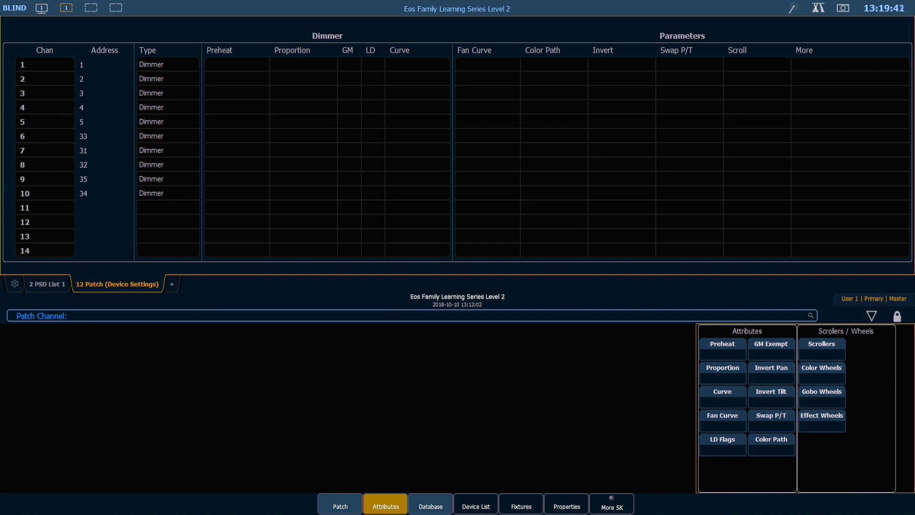
left_click(722, 347)
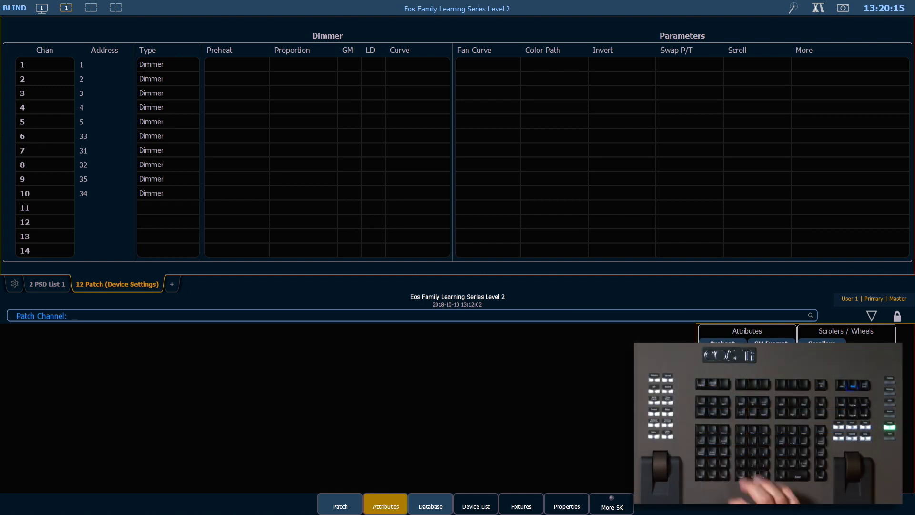
type("1")
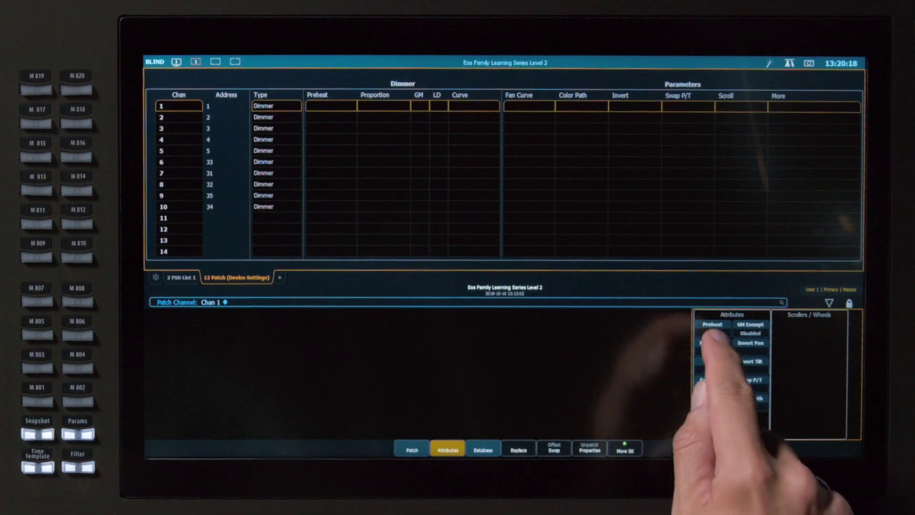
left_click(712, 324)
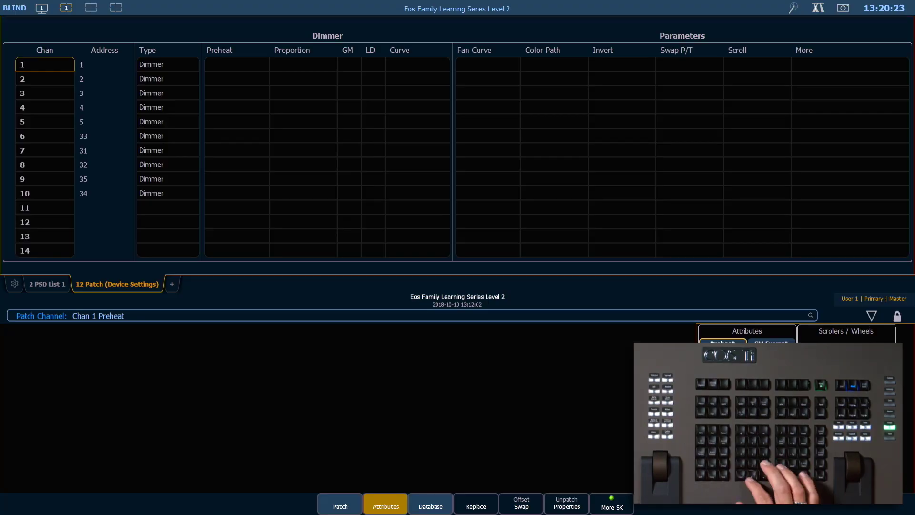
type(" 03")
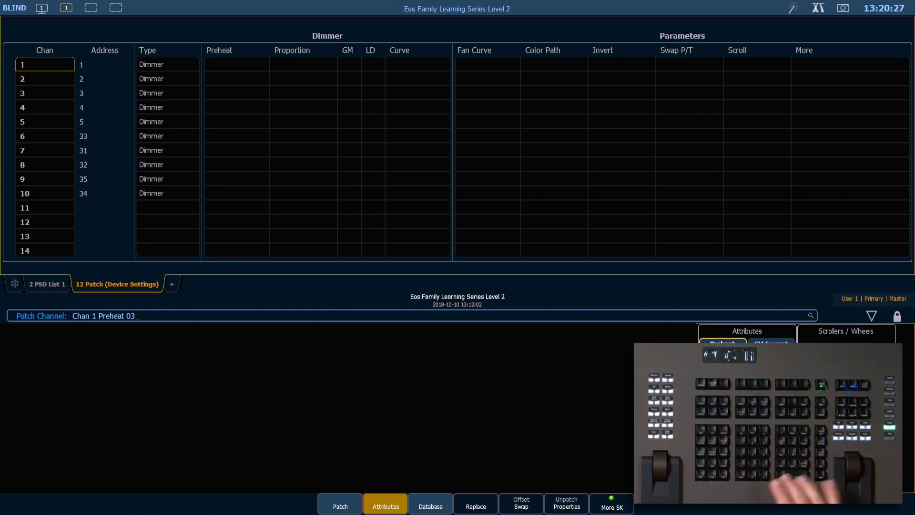
key("Return")
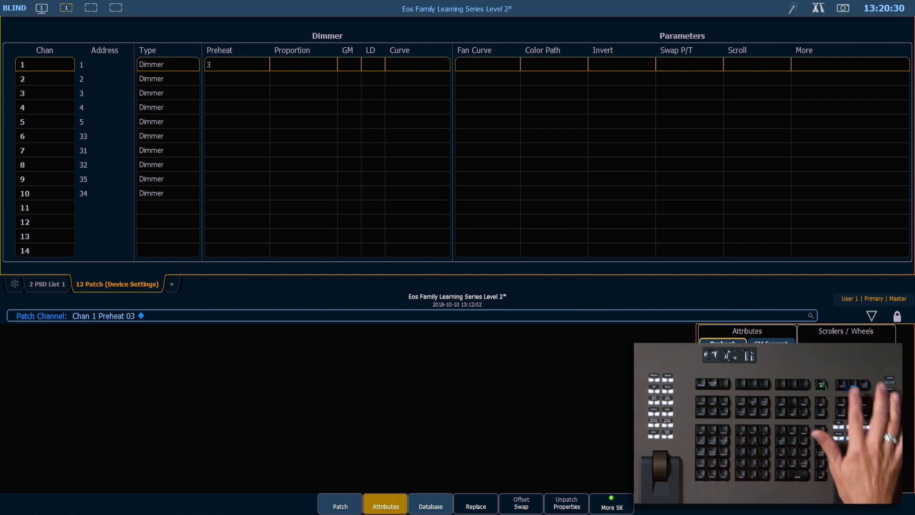
key("F1")
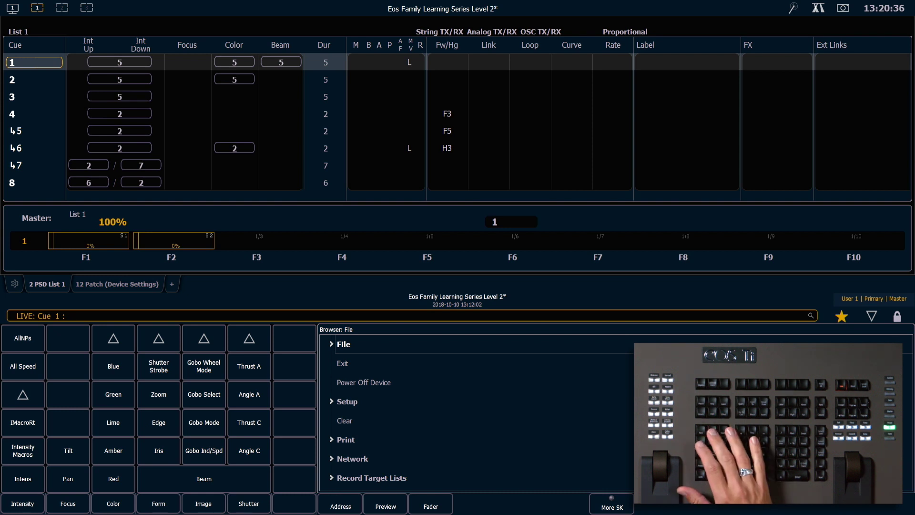
type("Cue ")
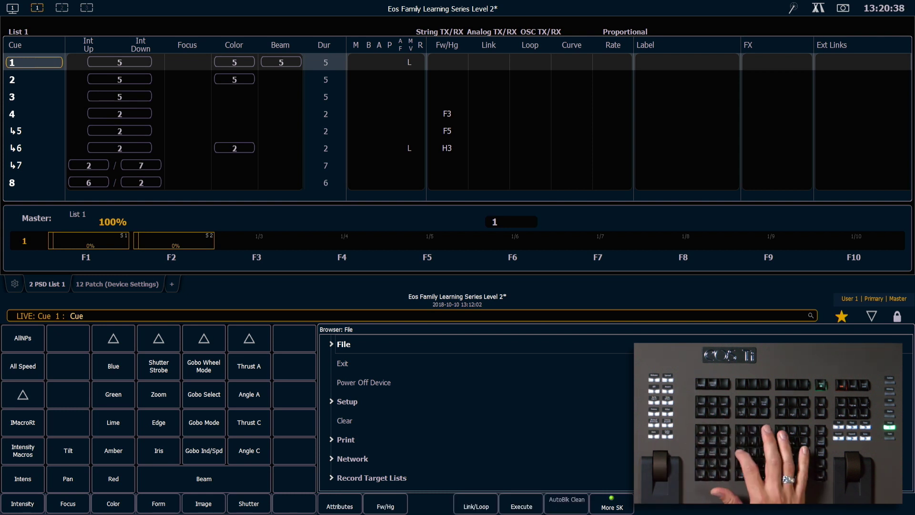
type("4")
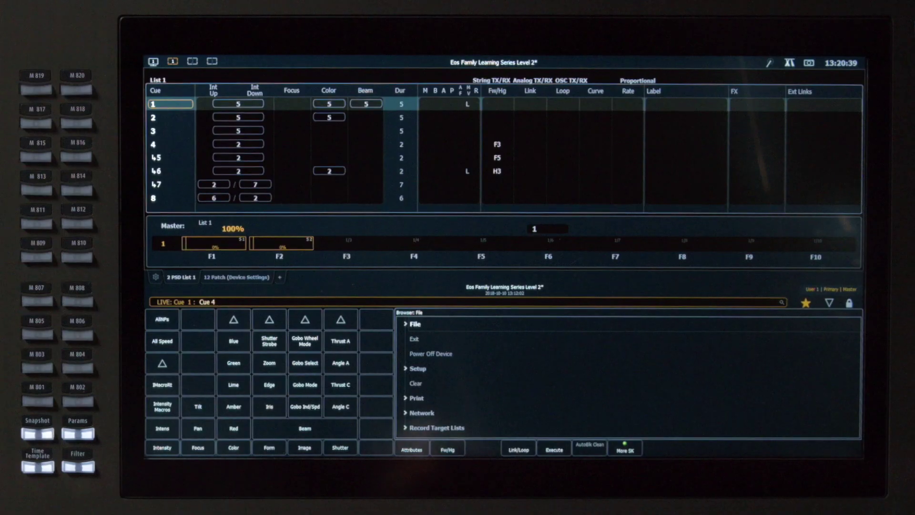
Step: Flag cue 4 as a preheat cue
left_click(448, 449)
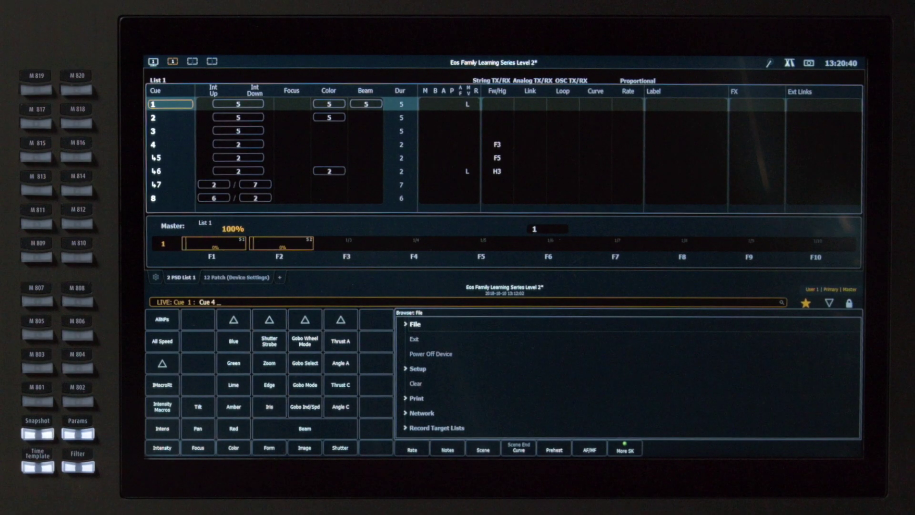
left_click(518, 449)
key("Return")
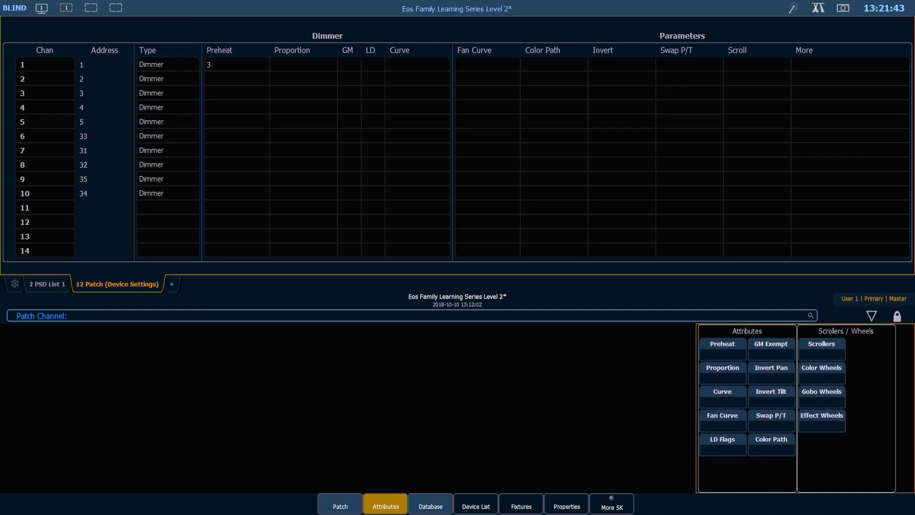
Step: Set channel 2's dimmer proportion to 77% in the patch attributes
left_click(722, 368)
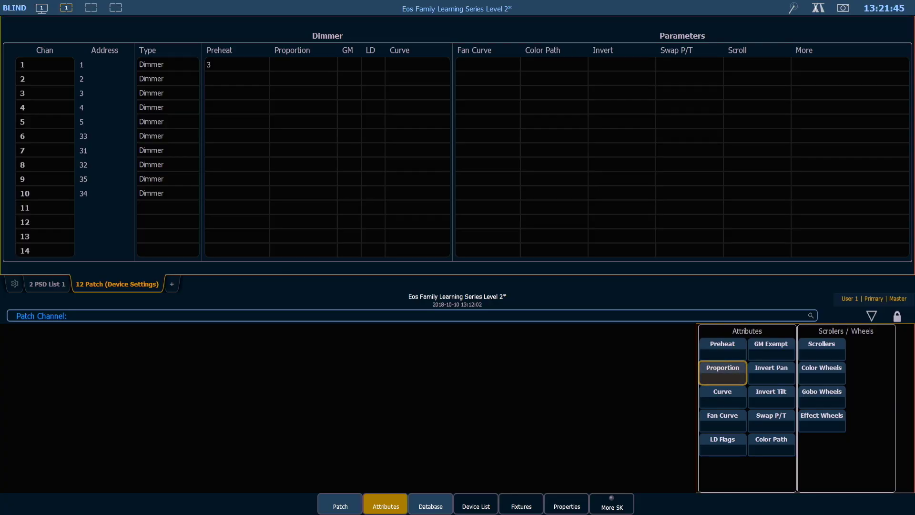
key("2")
key("Return")
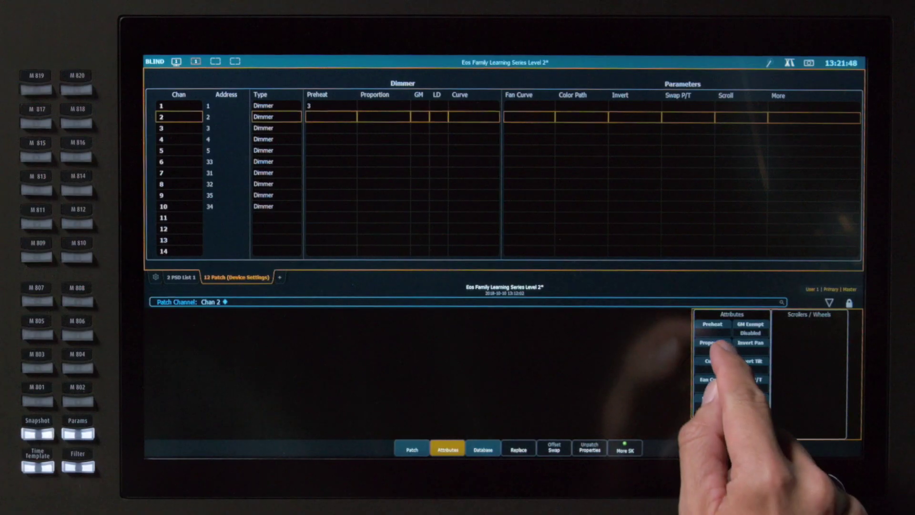
left_click(712, 342)
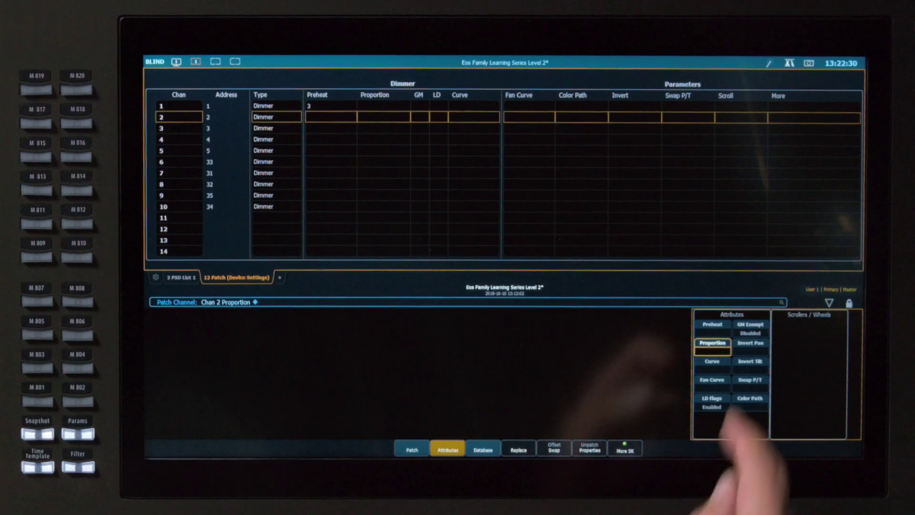
left_click(723, 368)
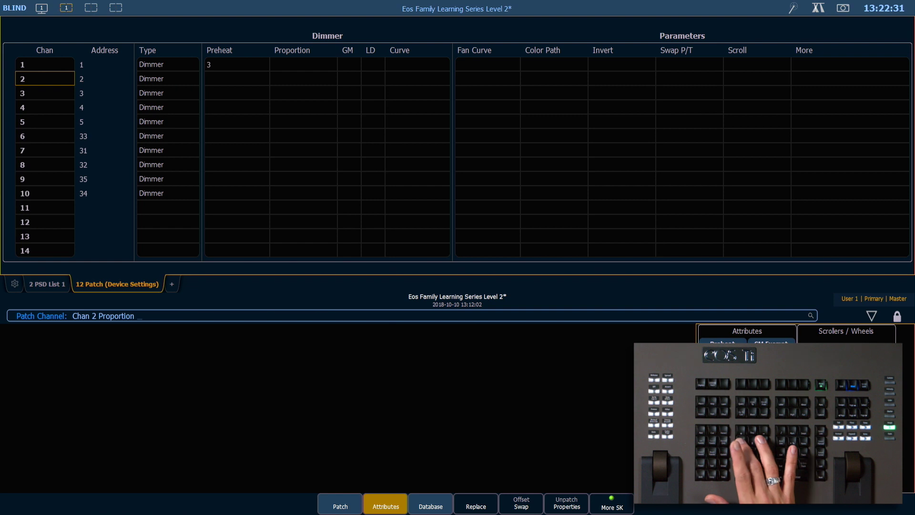
type("77")
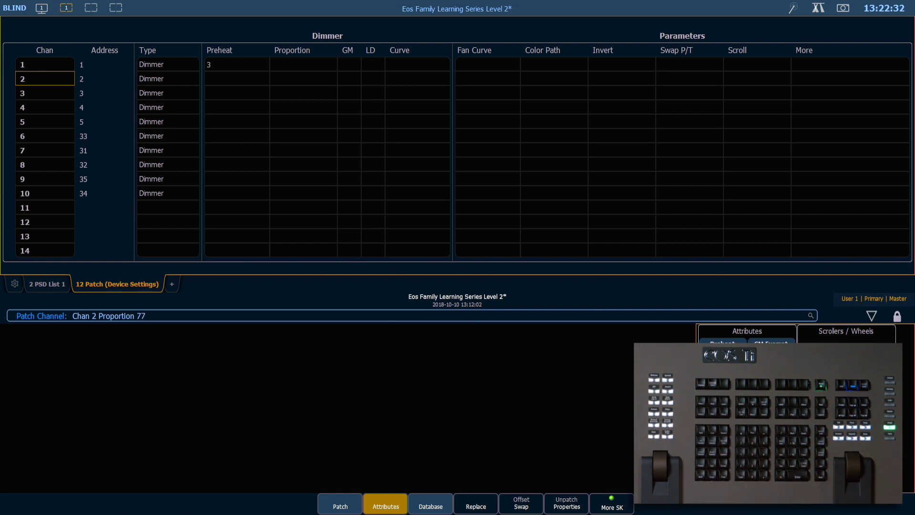
key("Return")
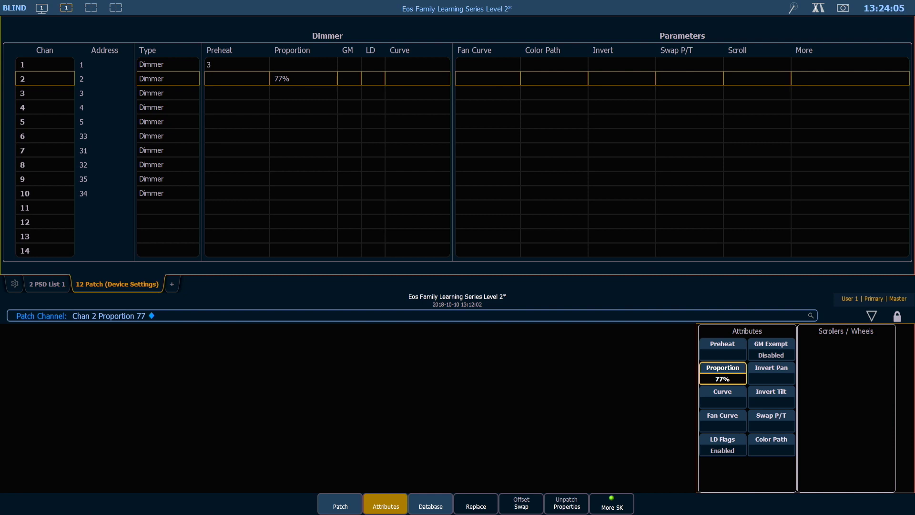
key("b")
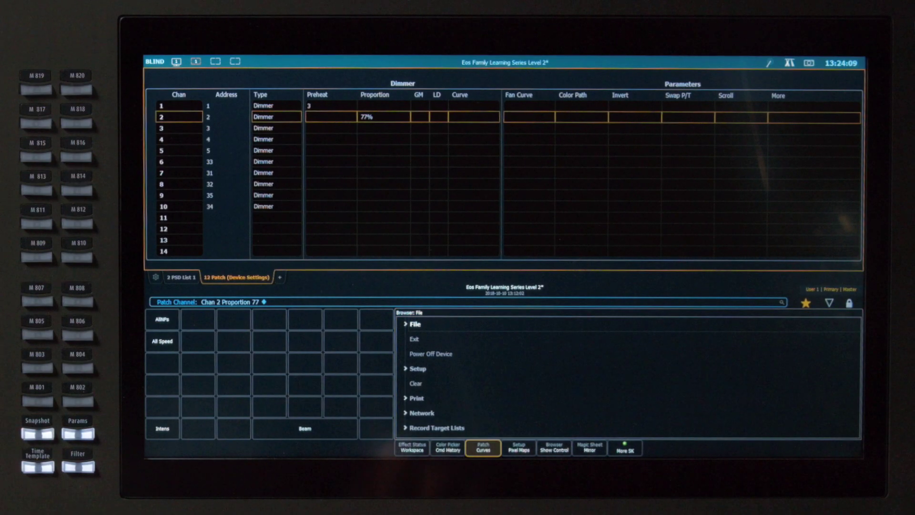
left_click(483, 449)
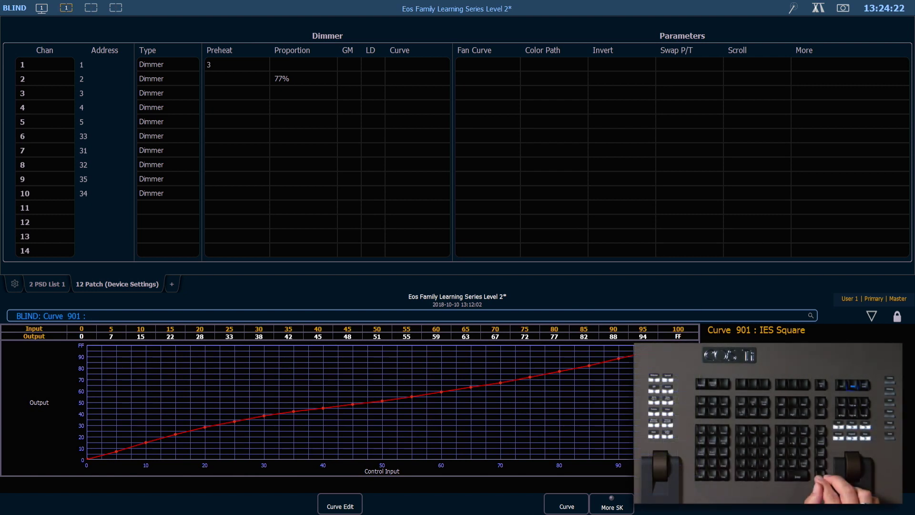
key("Page_Down")
key("Page_Down")
key("Page_Down")
key("Page_Down")
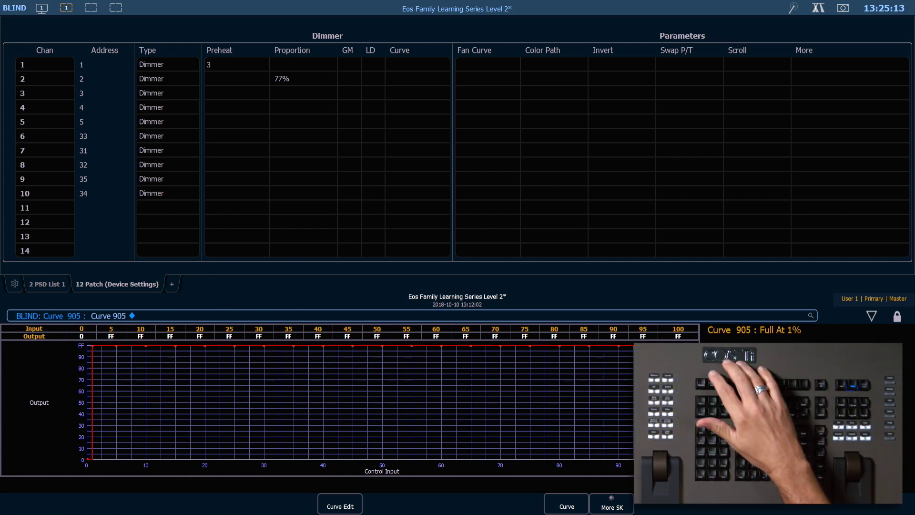
key("Escape")
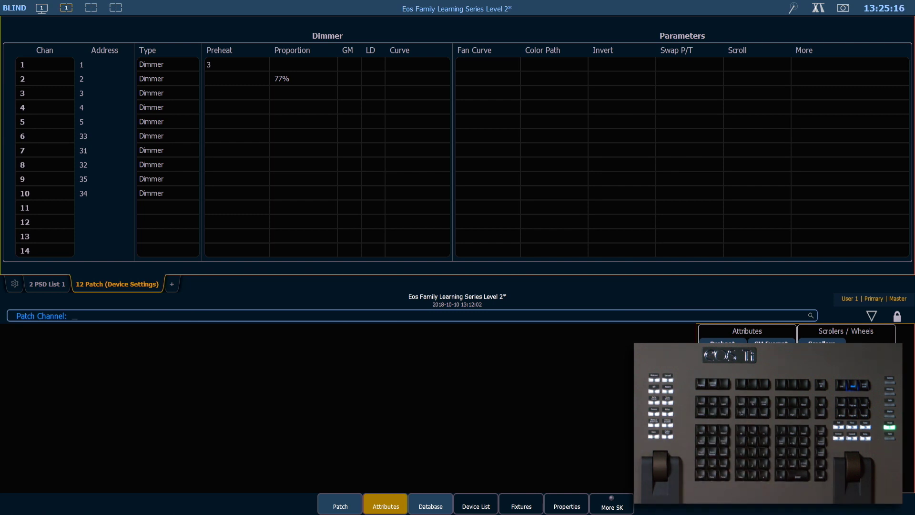
Step: Assign channel 3 curve 909 (Hot Patch), passing through the 905 tile
key("3")
key("Return")
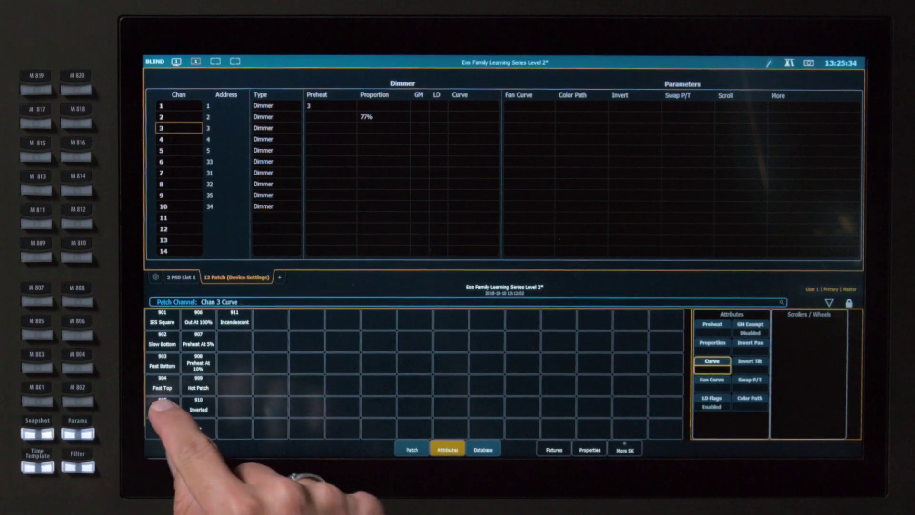
left_click(160, 404)
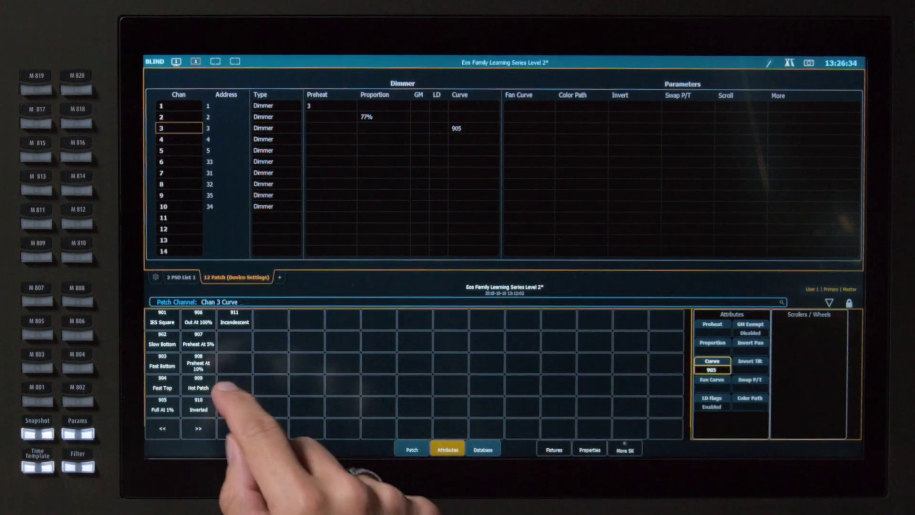
left_click(198, 387)
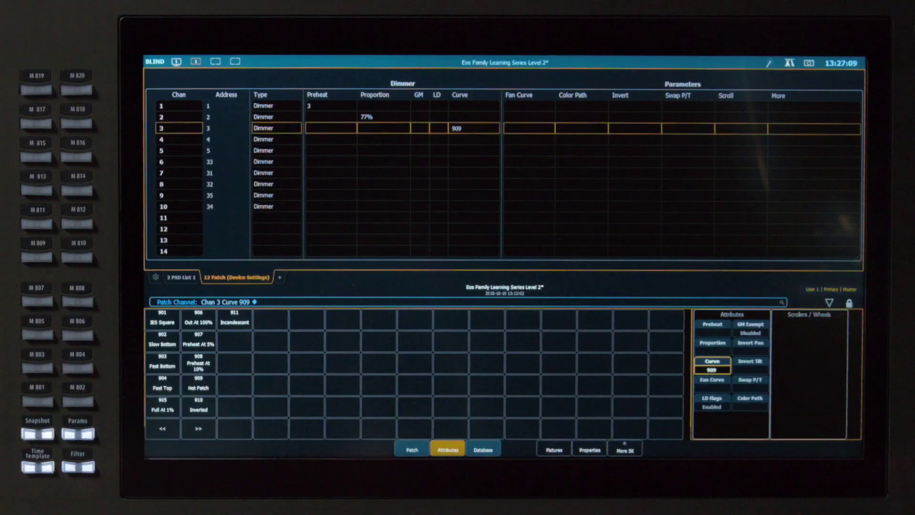
Step: Clear channel 3's curve 909 assignment, leaving its Curve column blank
left_click(722, 393)
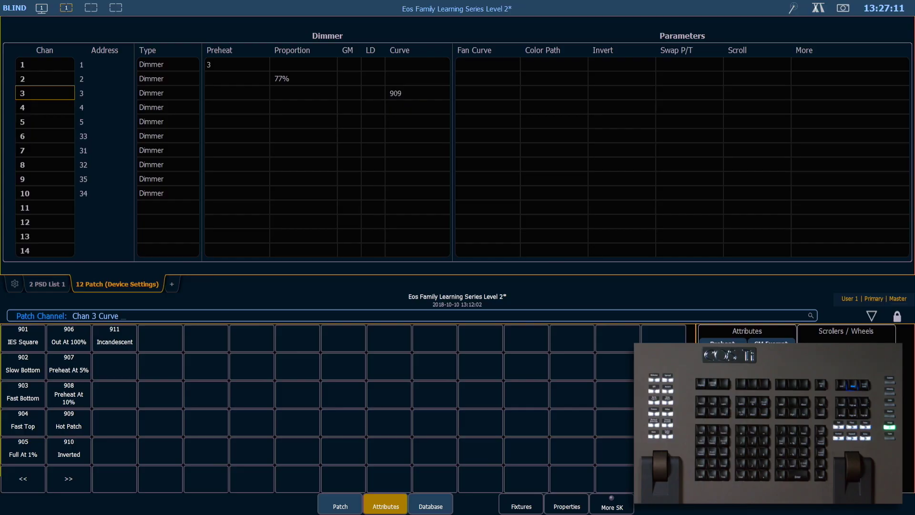
key("Return")
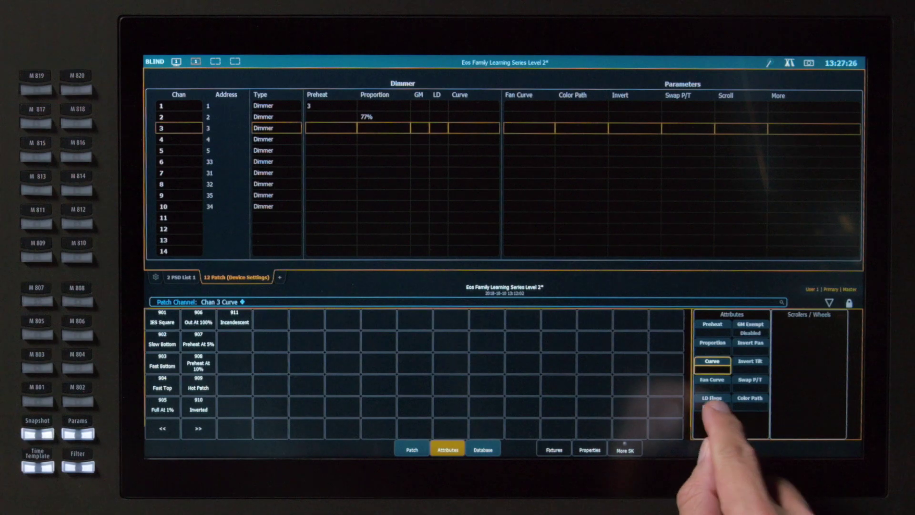
Step: Disable channel 3's LD flags, then re-enable them
left_click(722, 443)
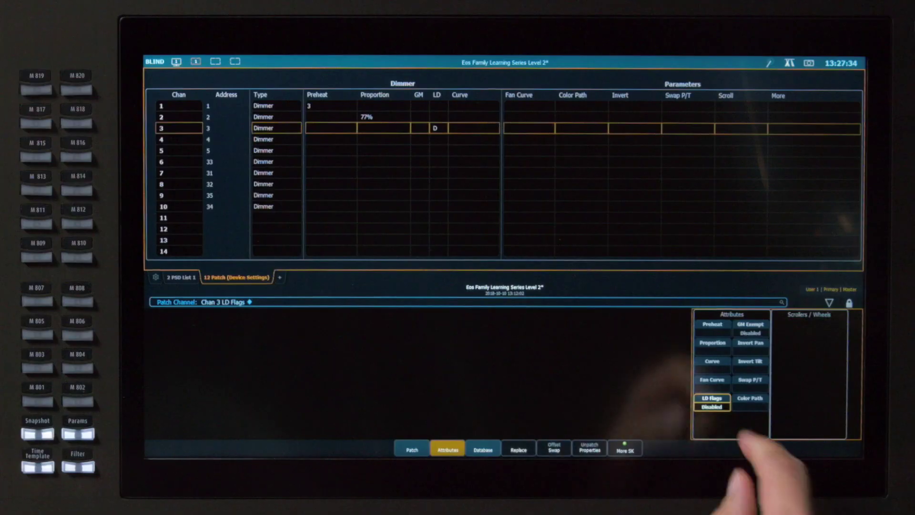
left_click(722, 443)
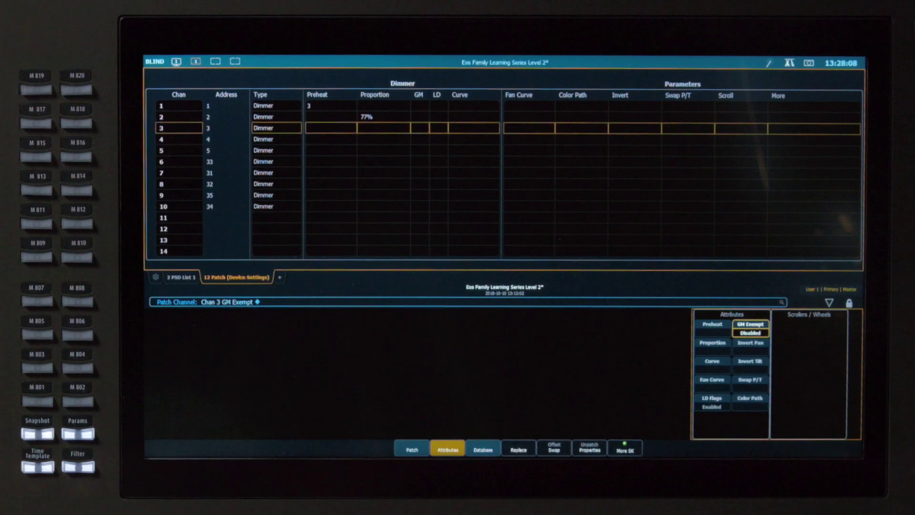
Step: Make channel 3 grandmaster-exempt, remove the exemption, and return to the live cue list
left_click(751, 330)
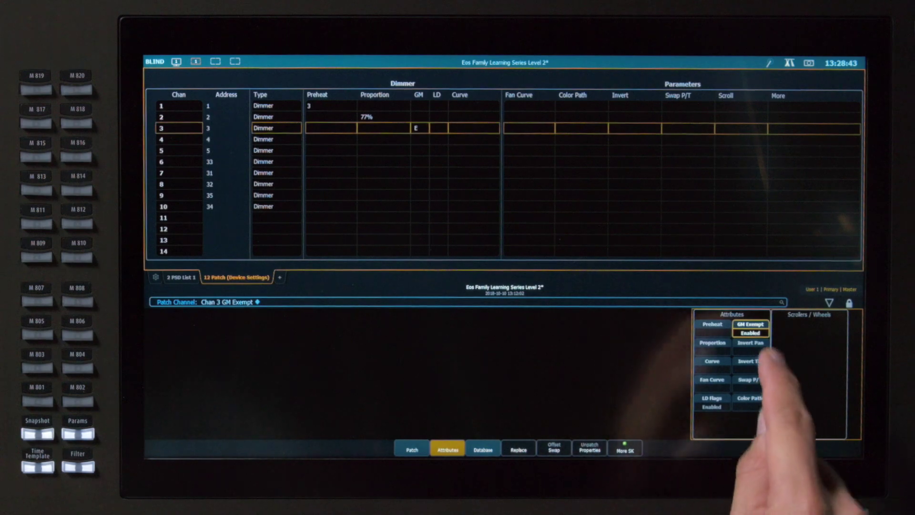
left_click(770, 349)
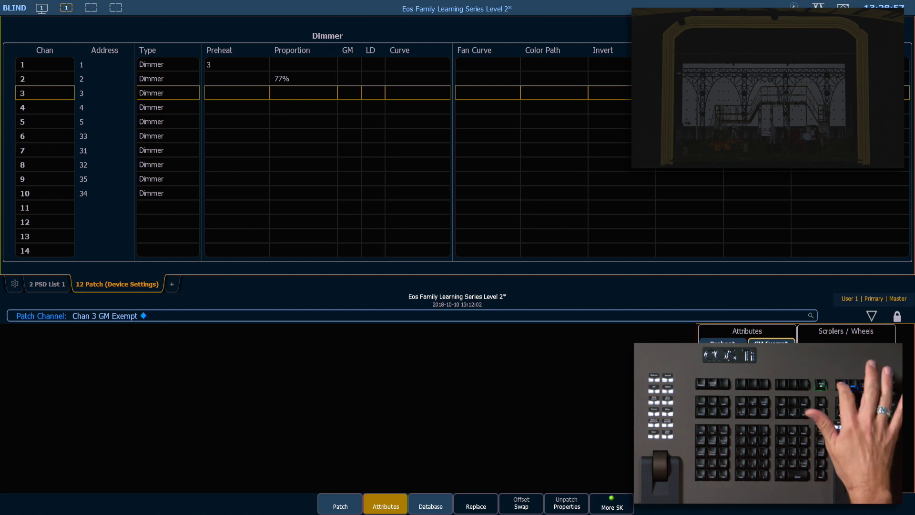
key("F1")
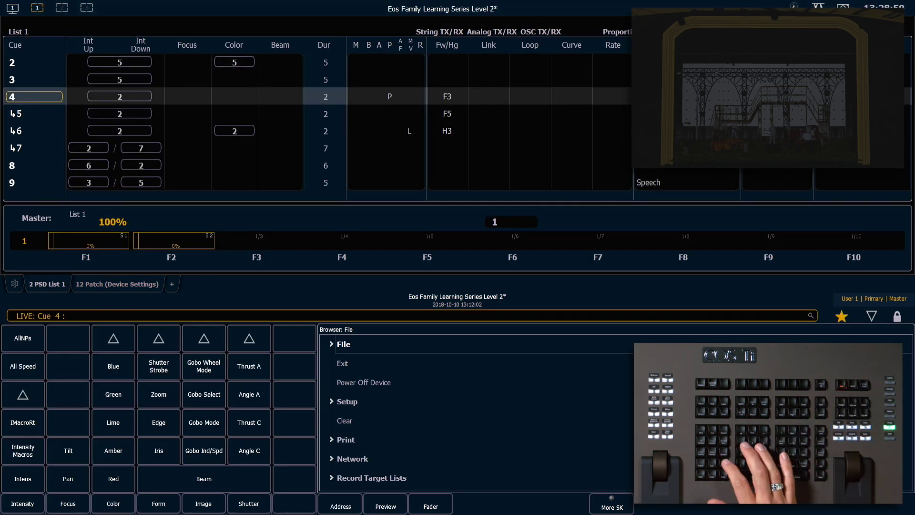
Step: Bring Group 7 to full in Live, then return to patch device settings
key("g")
key("7")
key("f")
type("Group 7 @ Full ♦")
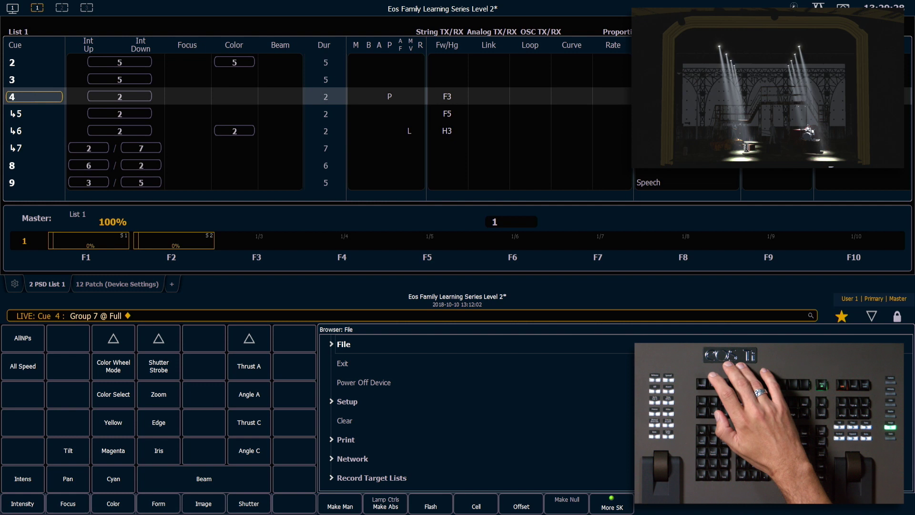
key("alt+p")
key("alt+p")
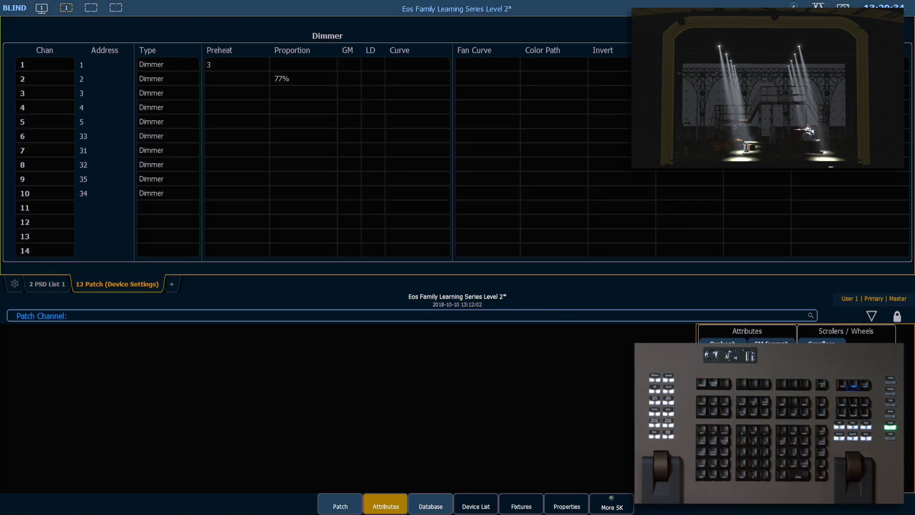
Step: Invert pan and tilt on Group 7's alternate channels 121, 123, 125 and 127
key("g")
key("7")
type("Group 7")
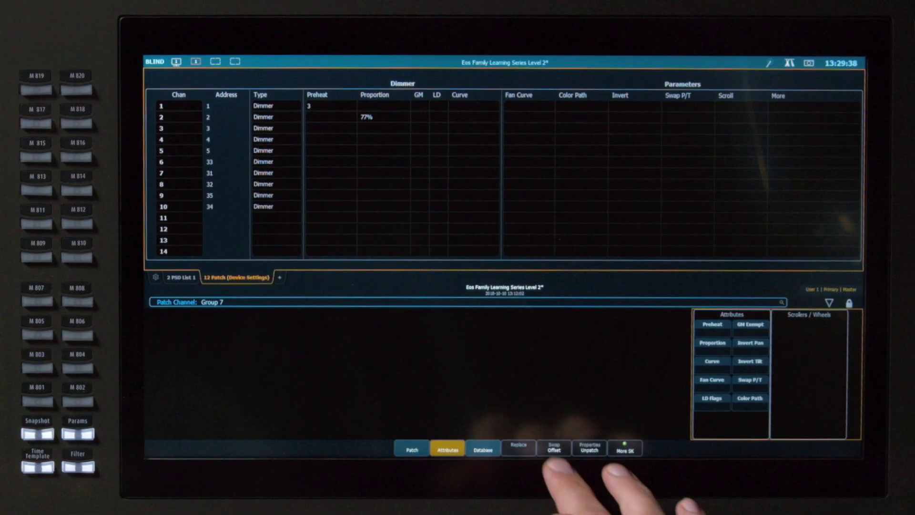
left_click(521, 502)
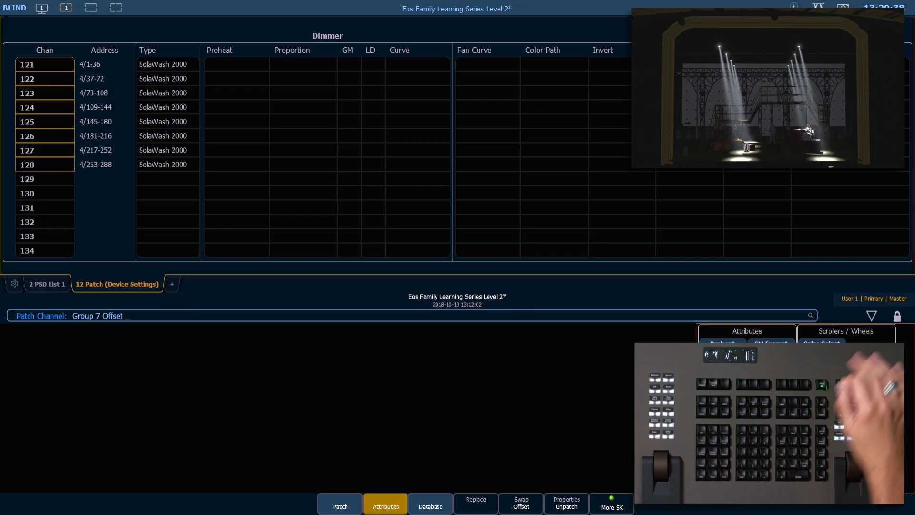
key("2")
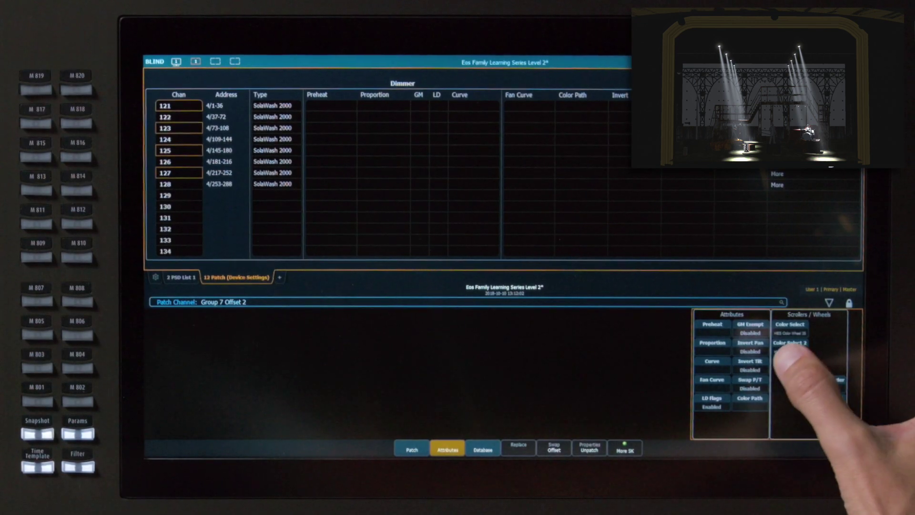
left_click(751, 343)
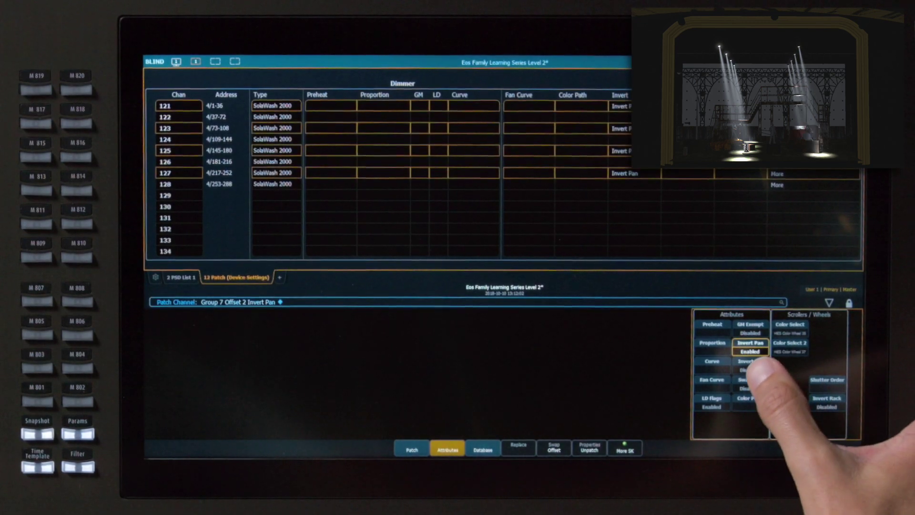
left_click(750, 361)
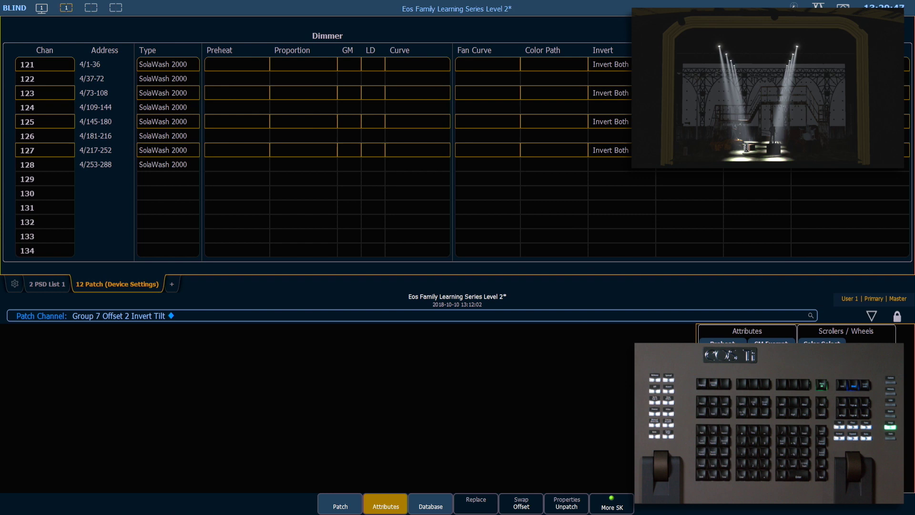
key("F1")
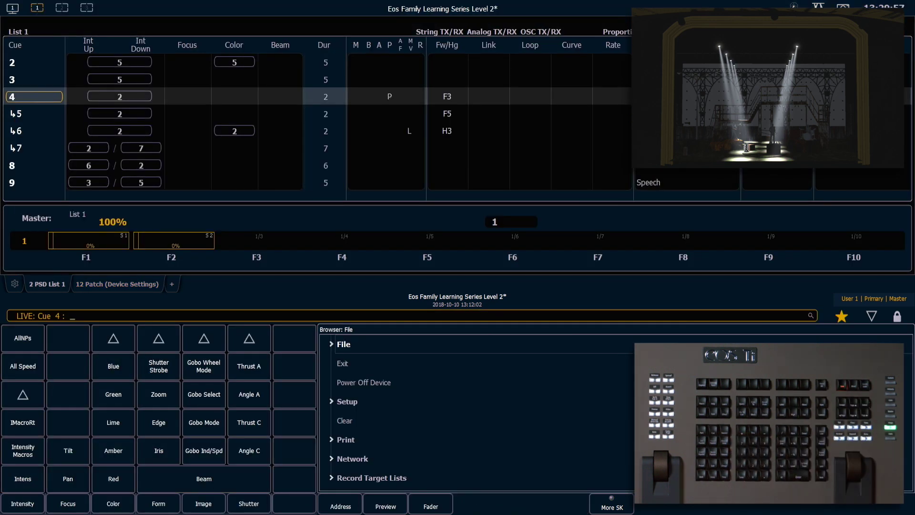
Step: Select Group 7 in Live to tilt its beams into a crossing pattern
key("g")
key("7")
type("Group 7")
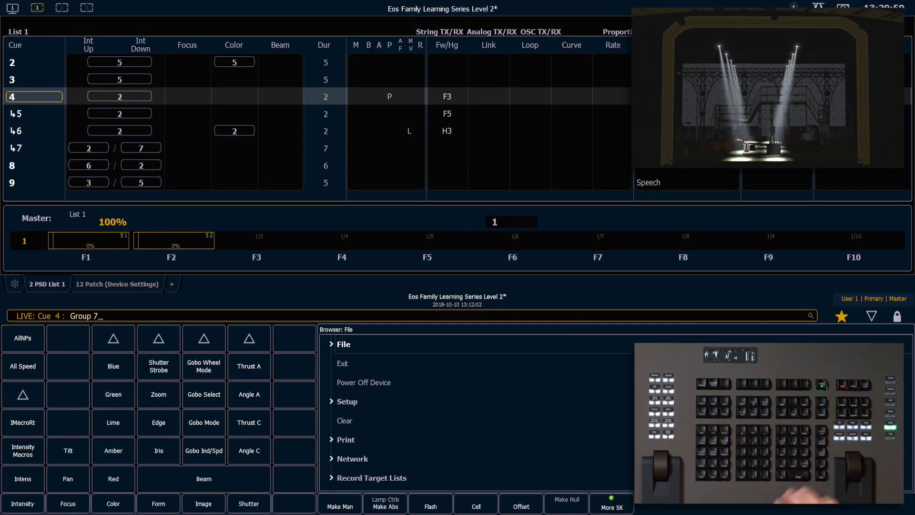
key("Return")
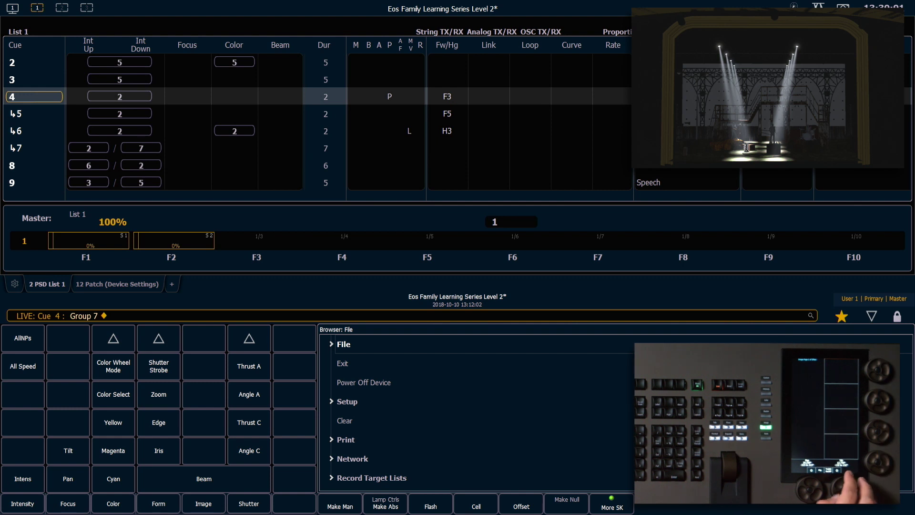
scroll(850, 494, "up", 5)
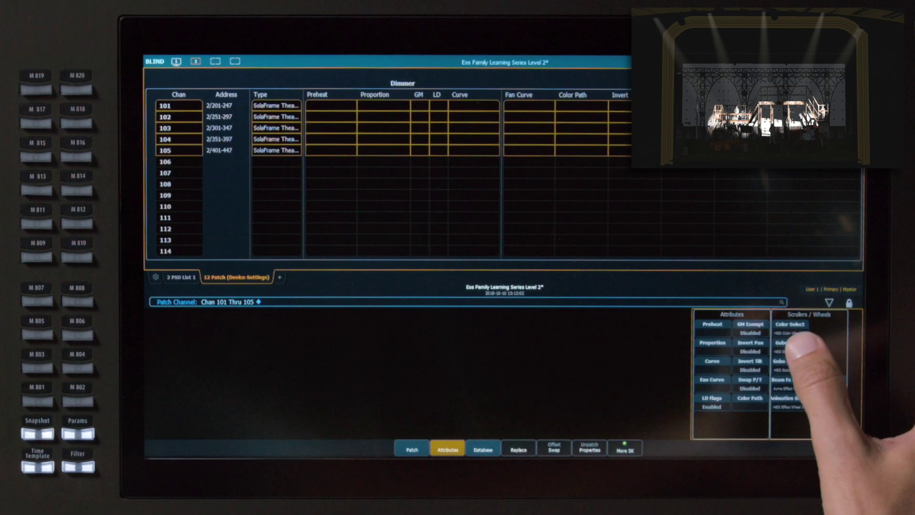
Step: Enable Invert Pan on patched channels 101 through 105
left_click(750, 344)
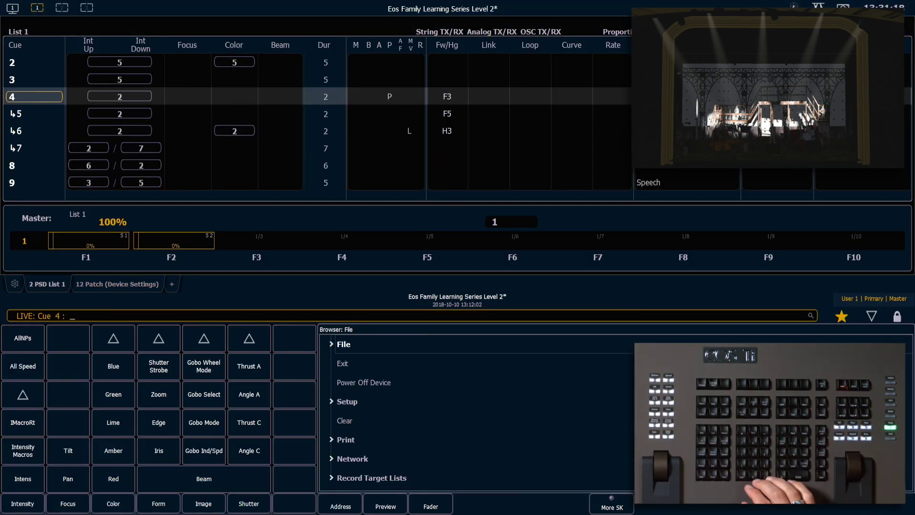
type("Chan 101 Thru 105")
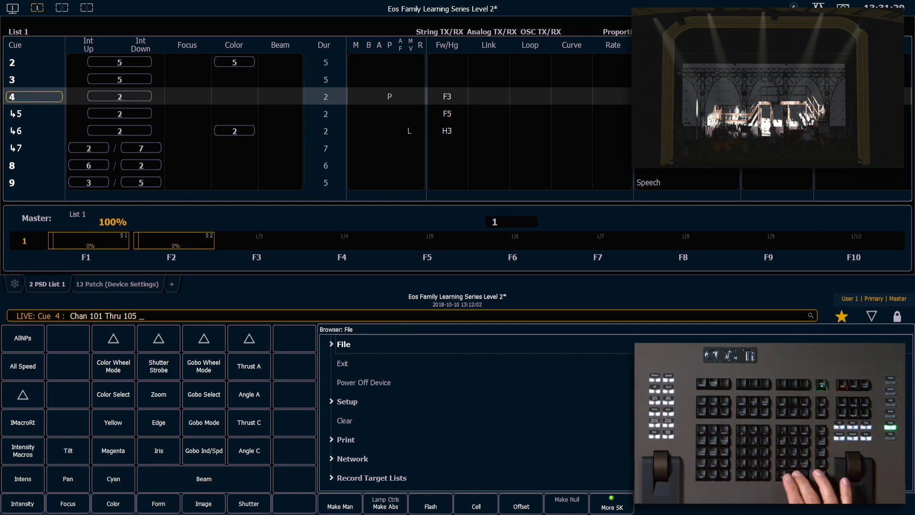
Step: Confirm the Chan 101 Thru 105 selection in Live
key("Return")
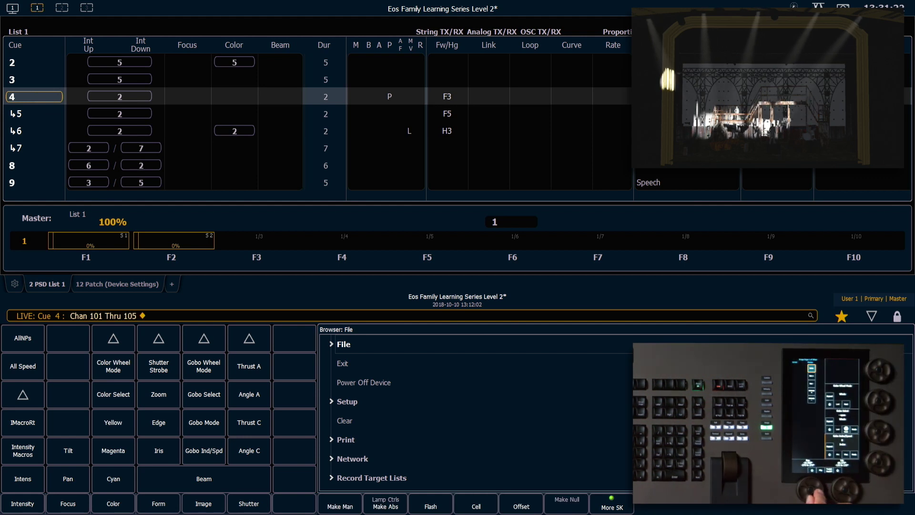